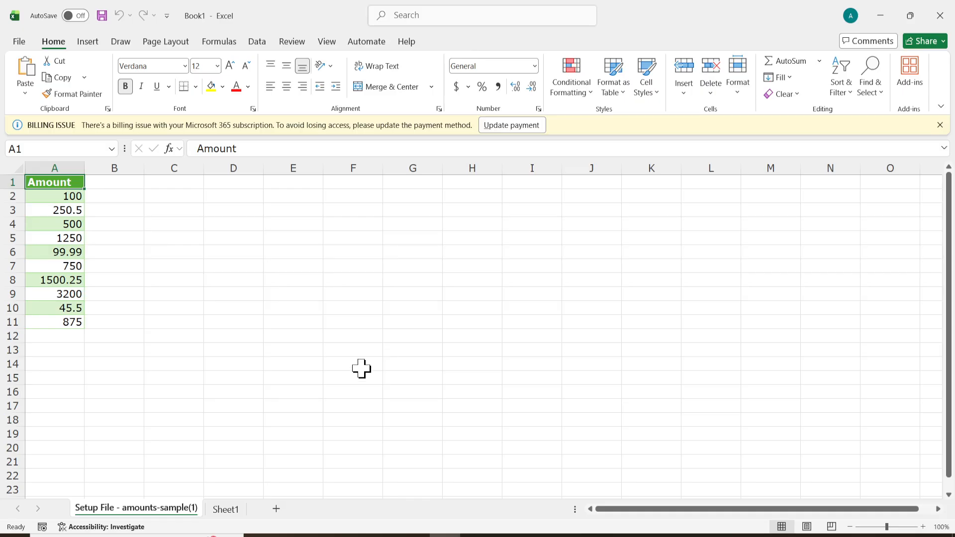
# Open the custom number format settings for the amounts in A2:A11 and clear the existing format code.
pyautogui.click(70, 198)
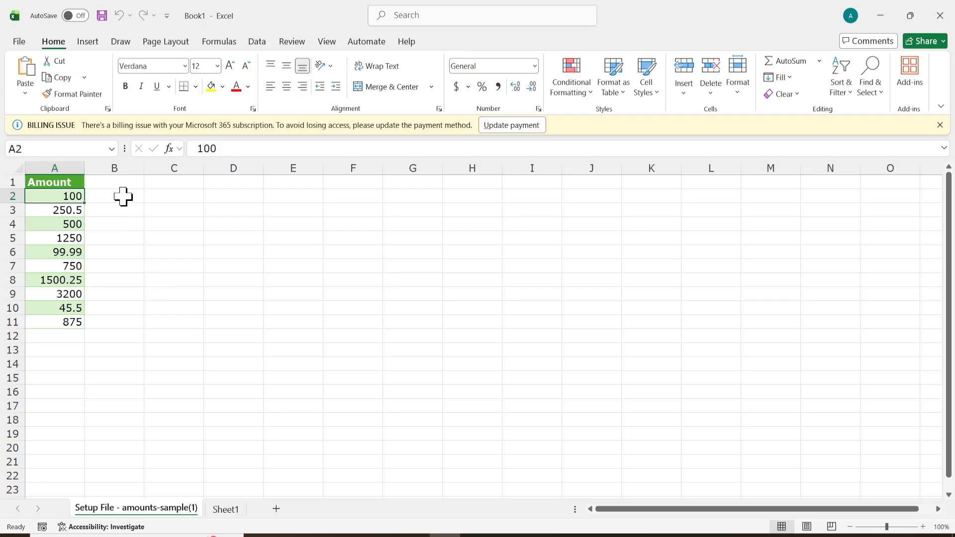
pyautogui.keyDown('shift'); pyautogui.click(63, 320); pyautogui.keyUp('shift')
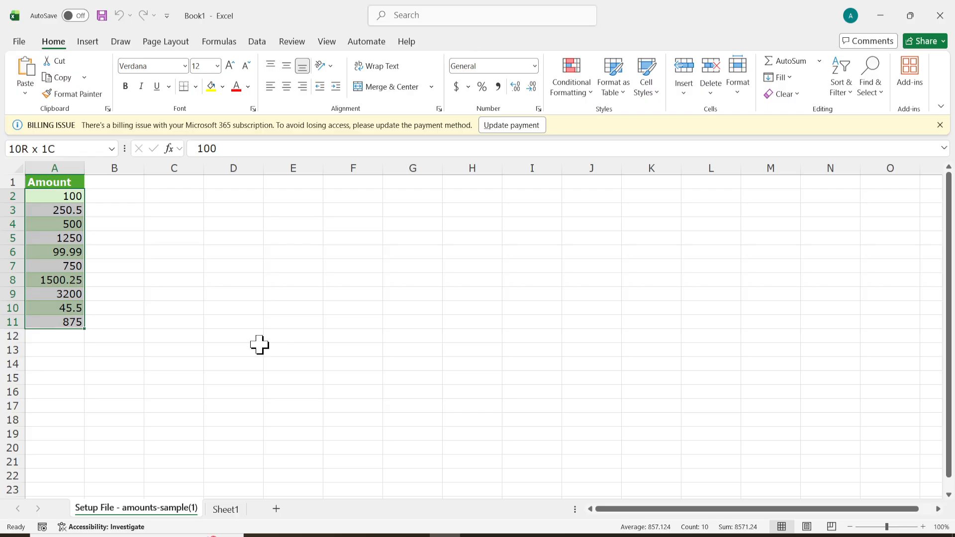
pyautogui.hotkey('ctrl', '1')
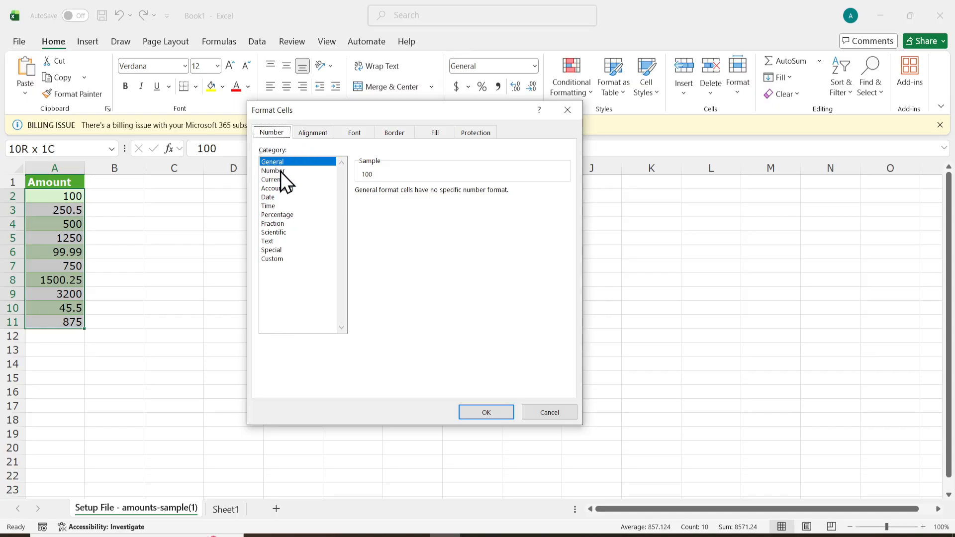
pyautogui.click(273, 260)
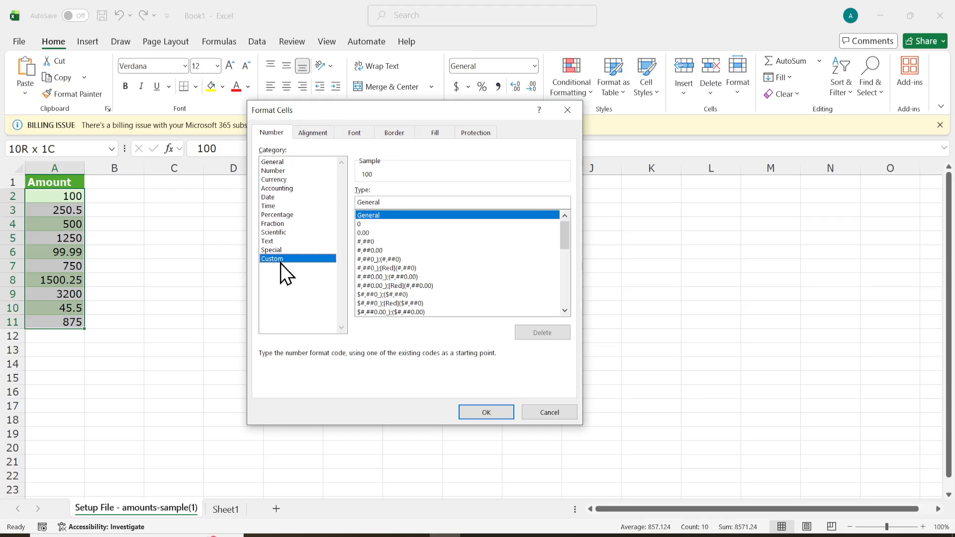
pyautogui.doubleClick(403, 201)
pyautogui.click(403, 201)
pyautogui.doubleClick(404, 201)
pyautogui.press('Delete')
# Copy the code #,##0.## from Notepad and apply it as the custom number format of the selected amounts.
pyautogui.click(474, 534)
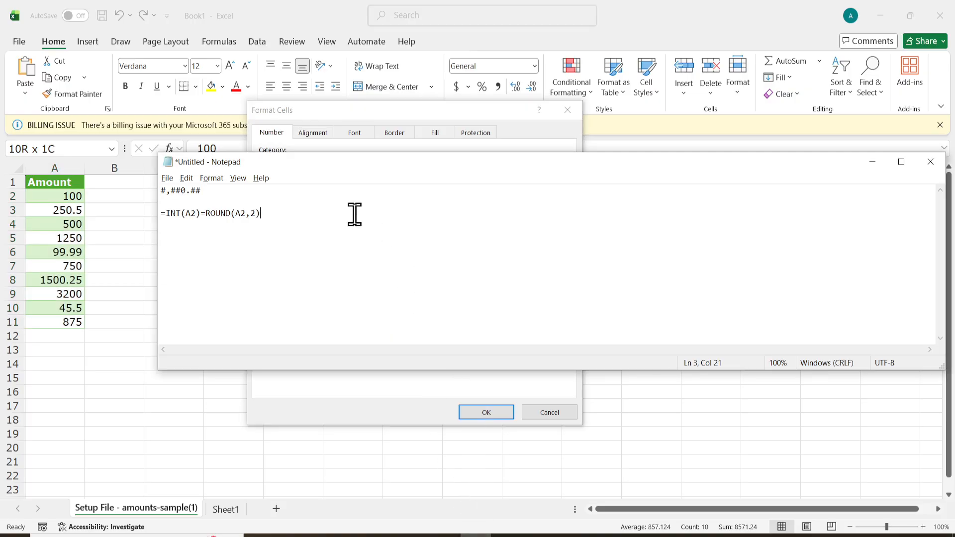
pyautogui.moveTo(268, 190); pyautogui.dragTo(118, 190)
pyautogui.hotkey('ctrl', 'c')
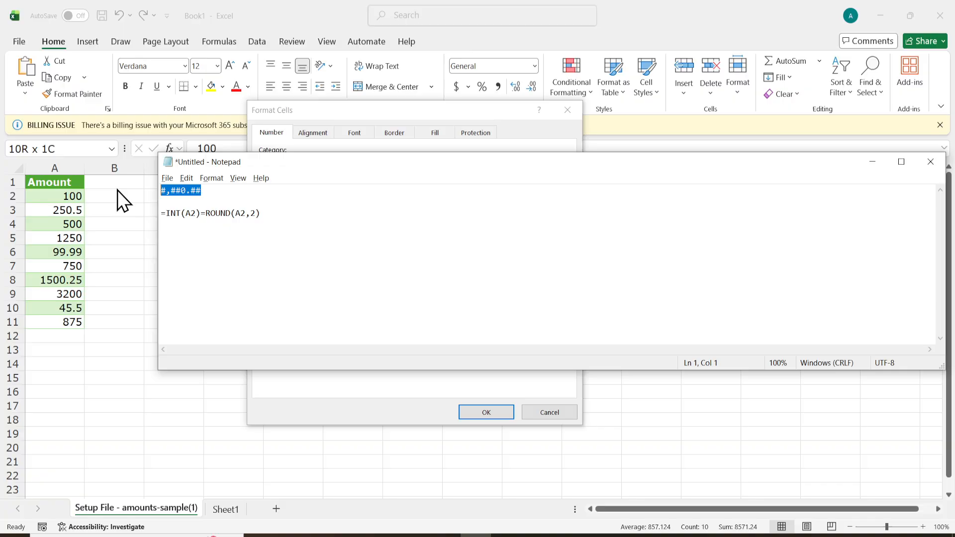
pyautogui.click(390, 151)
pyautogui.hotkey('ctrl', 'v')
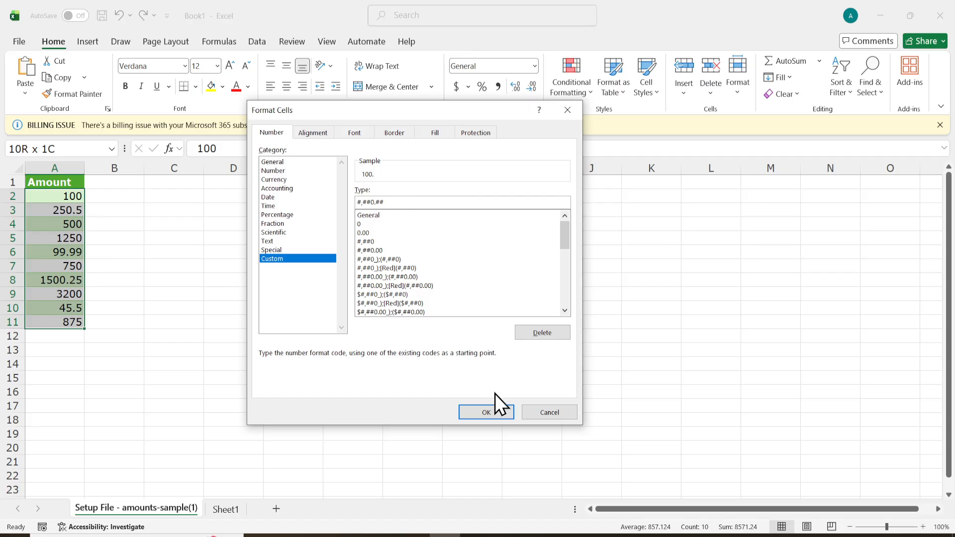
pyautogui.click(491, 414)
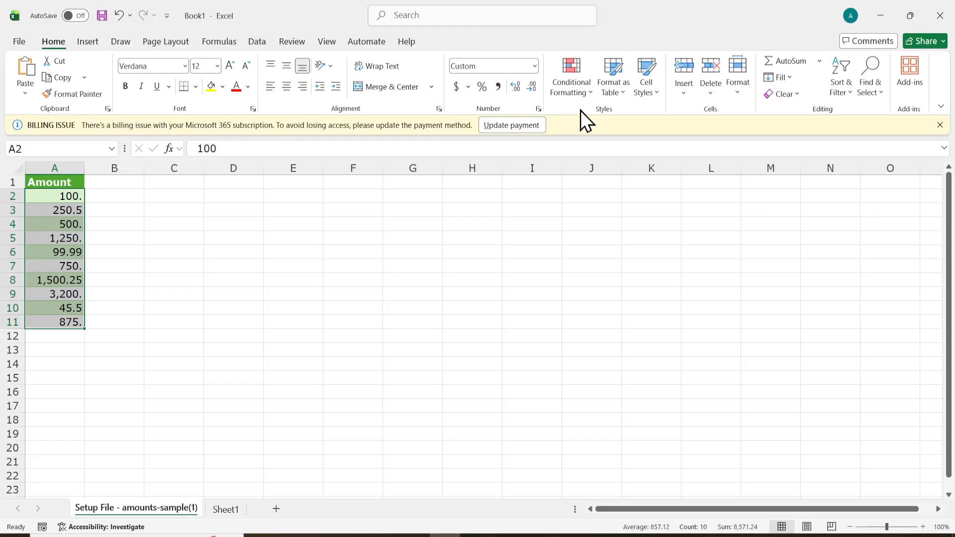
# Start a new conditional formatting rule for the amounts that uses a formula to determine which cells to format.
pyautogui.click(582, 95)
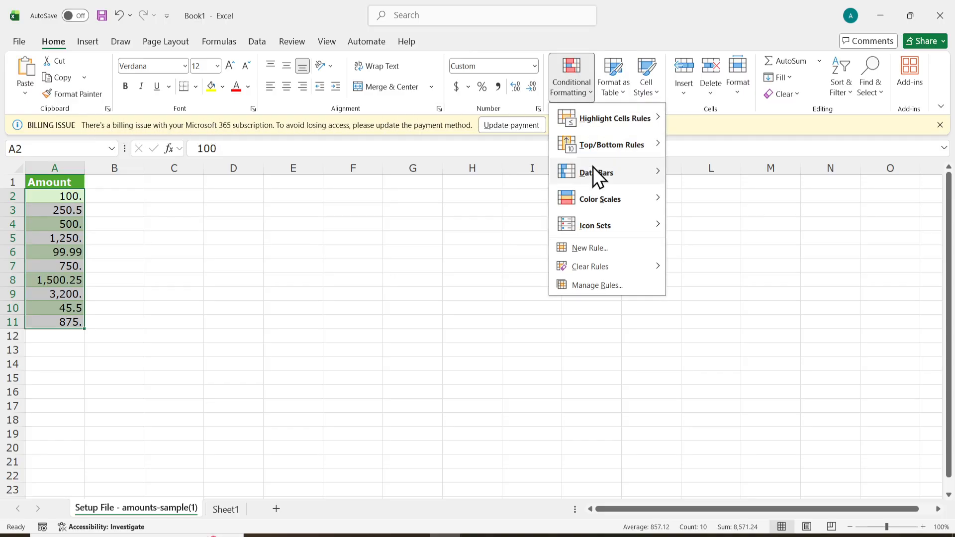
pyautogui.click(599, 248)
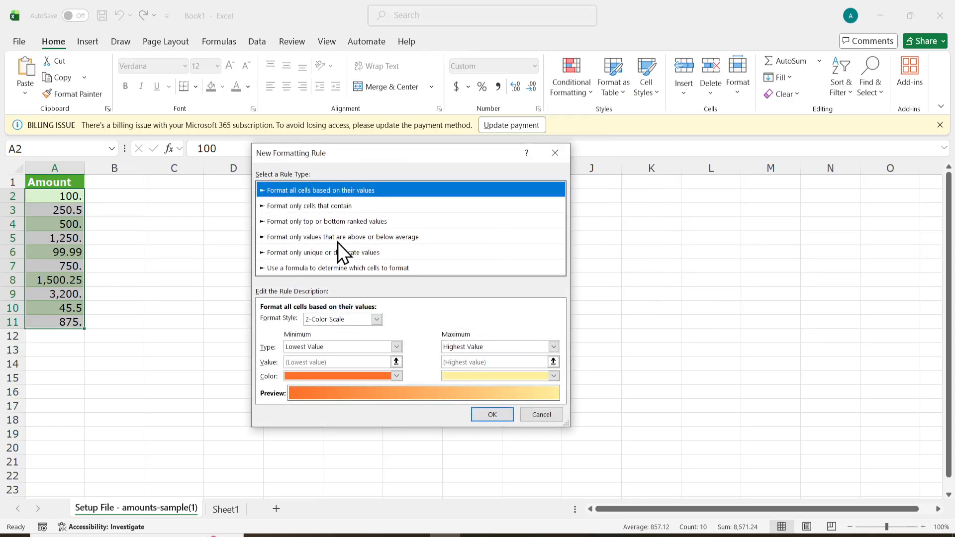
pyautogui.click(347, 268)
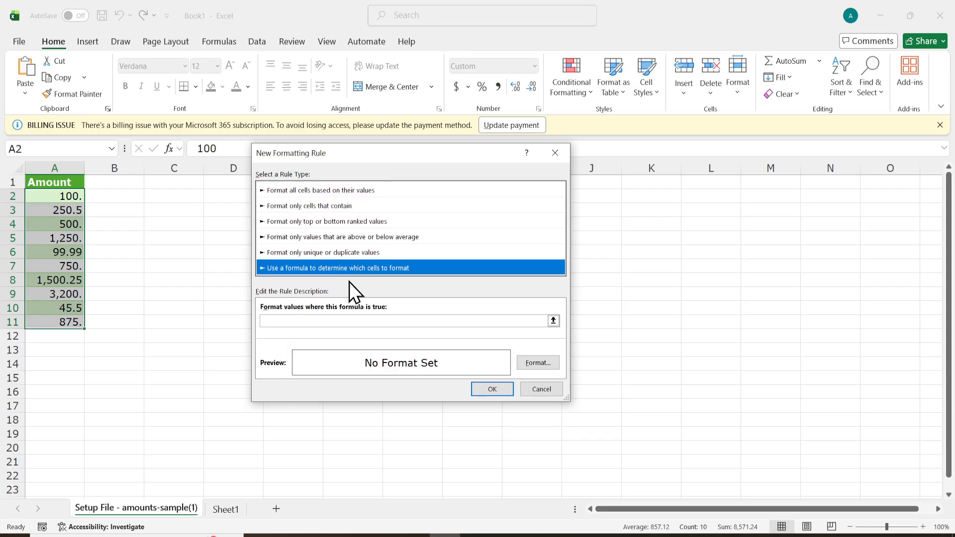
pyautogui.click(361, 322)
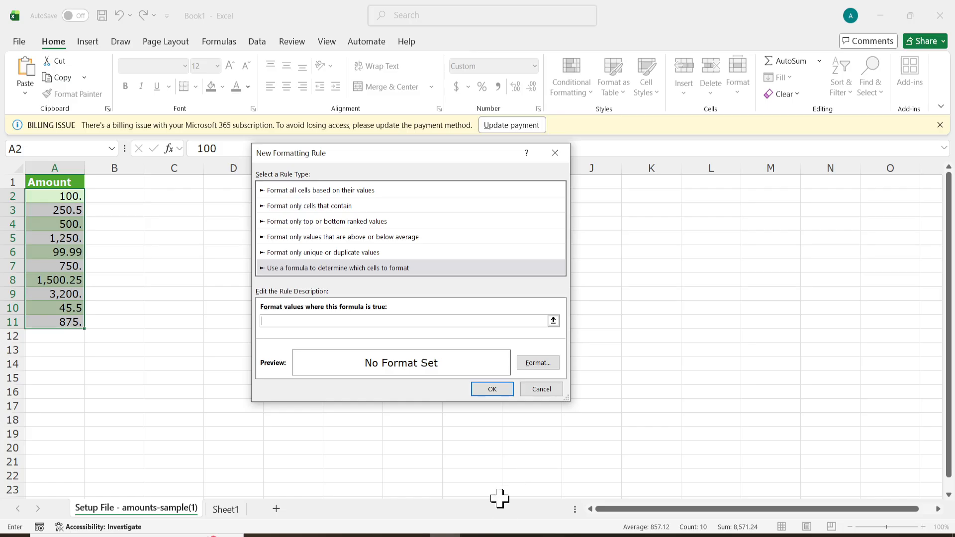
# Copy =INT(A2)=ROUND(A2,2) from Notepad and enter it as the formula of the new rule.
pyautogui.click(476, 535)
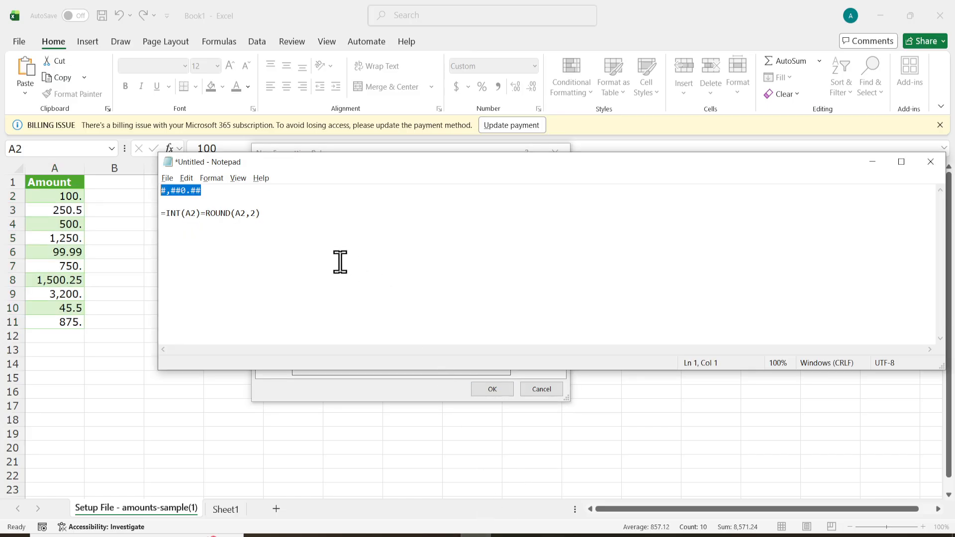
pyautogui.moveTo(339, 261); pyautogui.dragTo(80, 207)
pyautogui.hotkey('ctrl', 'c')
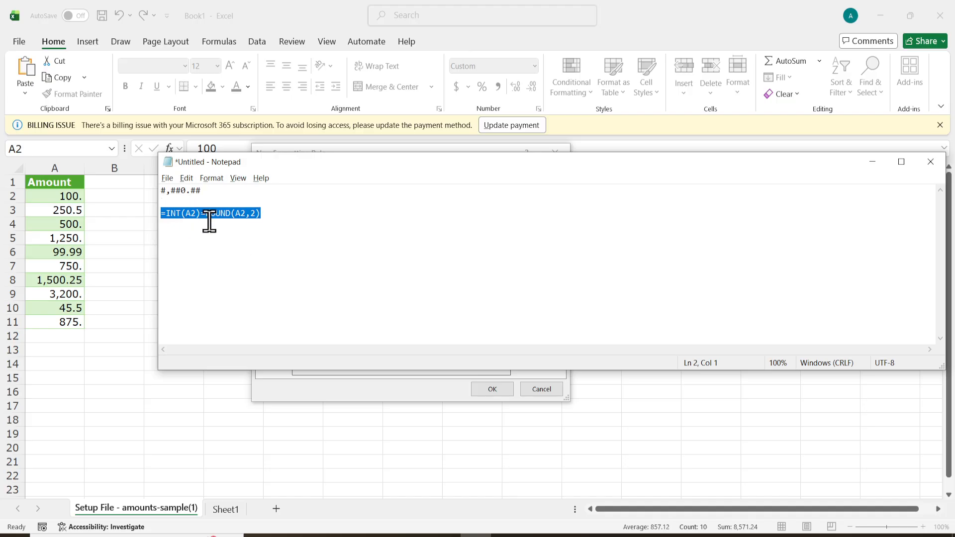
pyautogui.click(364, 403)
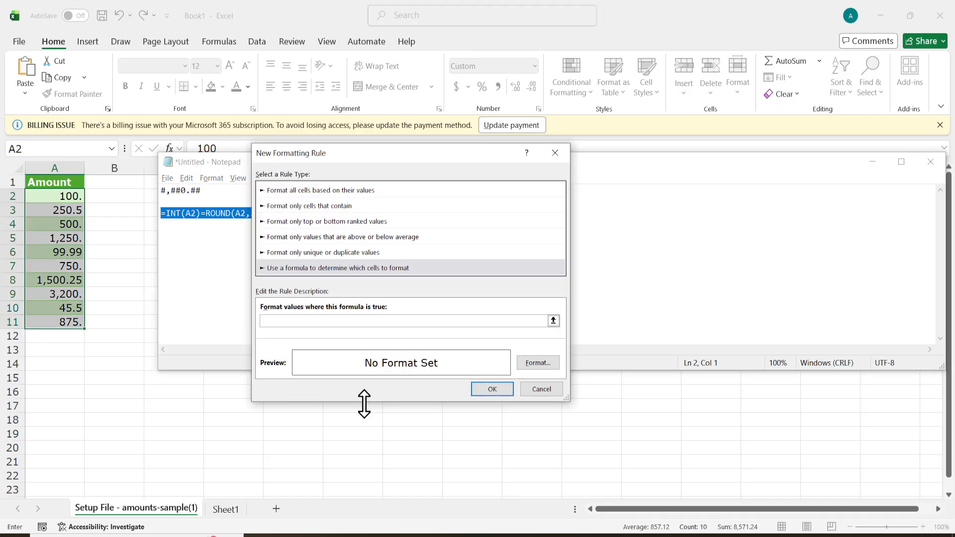
pyautogui.click(365, 320)
pyautogui.hotkey('ctrl', 'v')
pyautogui.click(264, 318)
pyautogui.press('Delete')
pyautogui.click(521, 366)
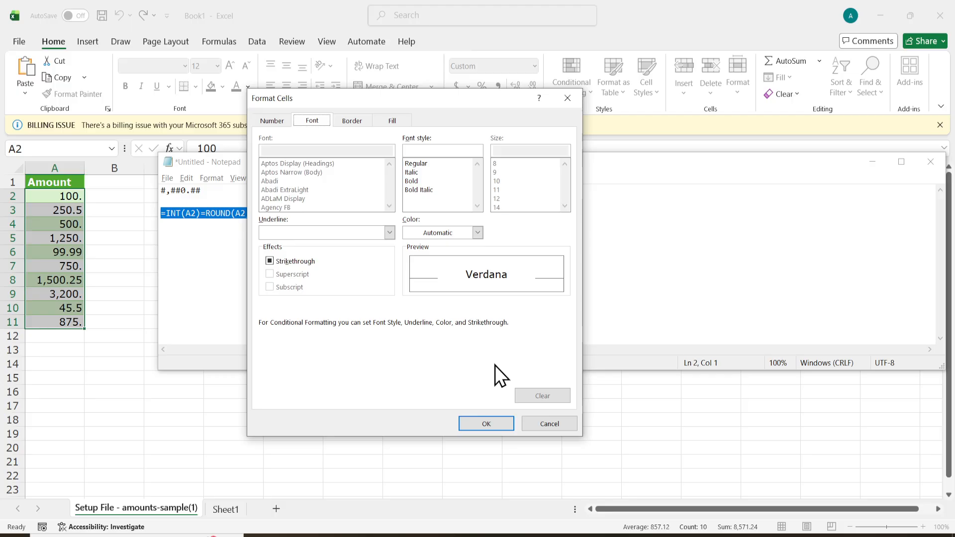
pyautogui.click(511, 423)
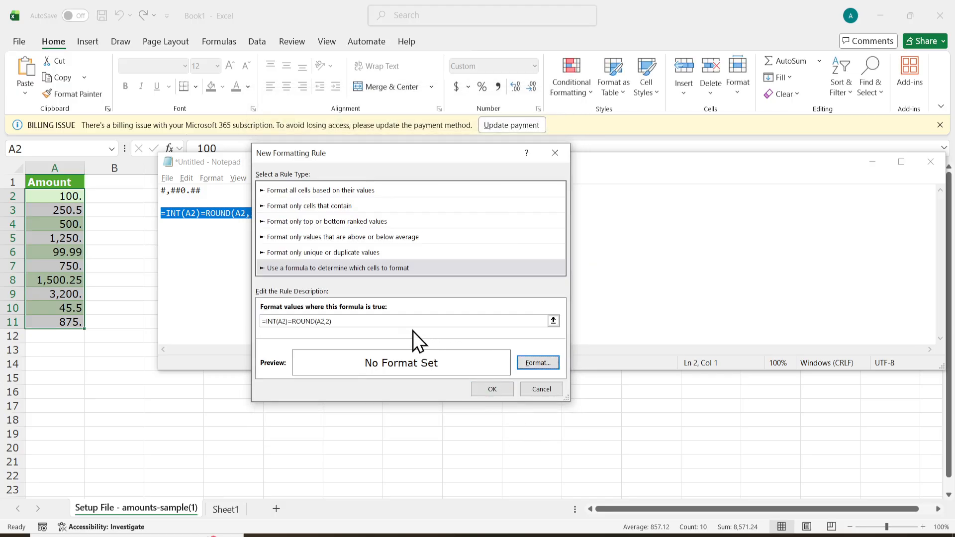
pyautogui.moveTo(329, 321); pyautogui.dragTo(214, 321)
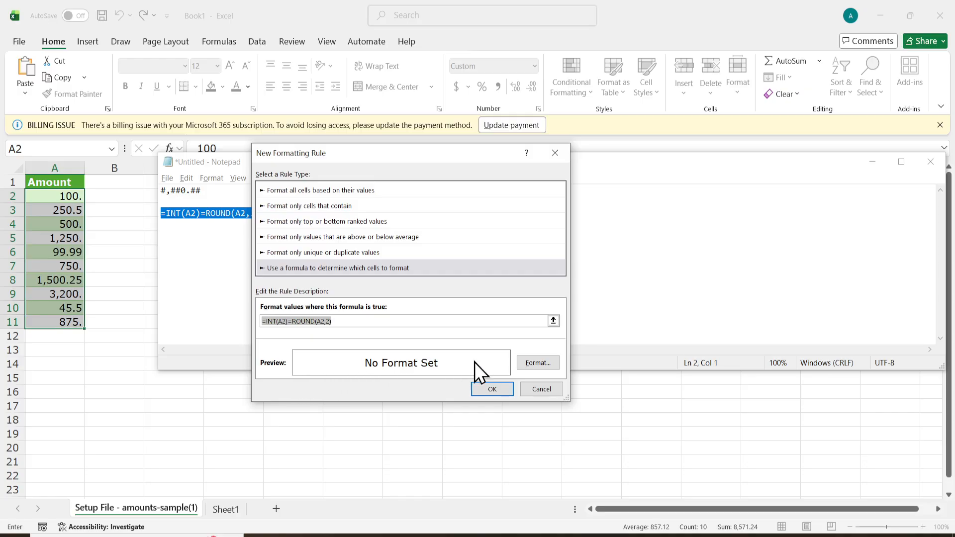
# Open the rule's custom number format settings and clear the General format code.
pyautogui.click(540, 362)
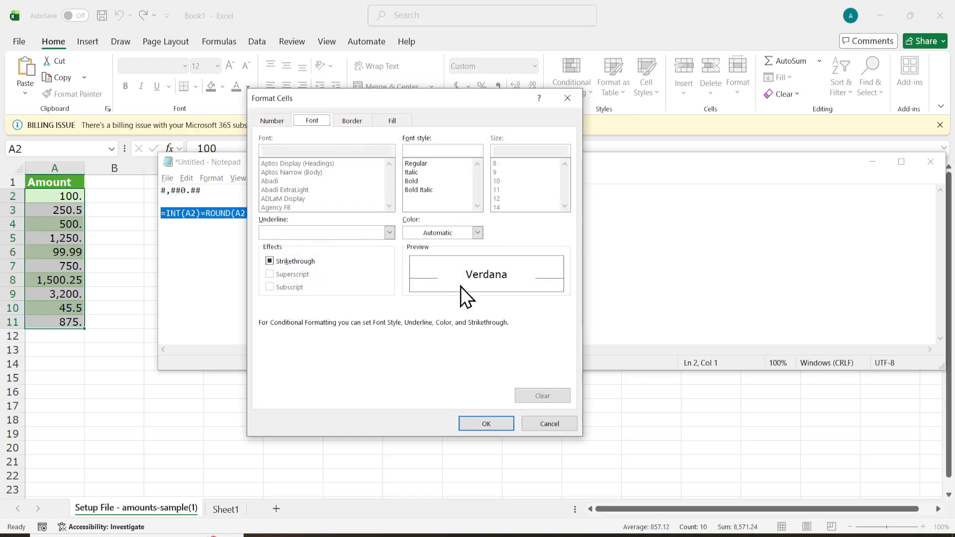
pyautogui.click(271, 121)
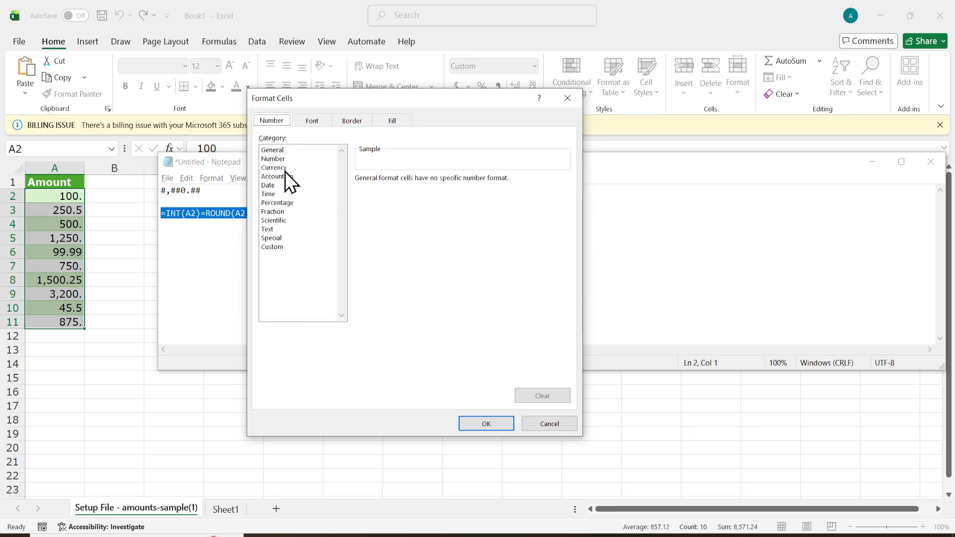
pyautogui.click(273, 247)
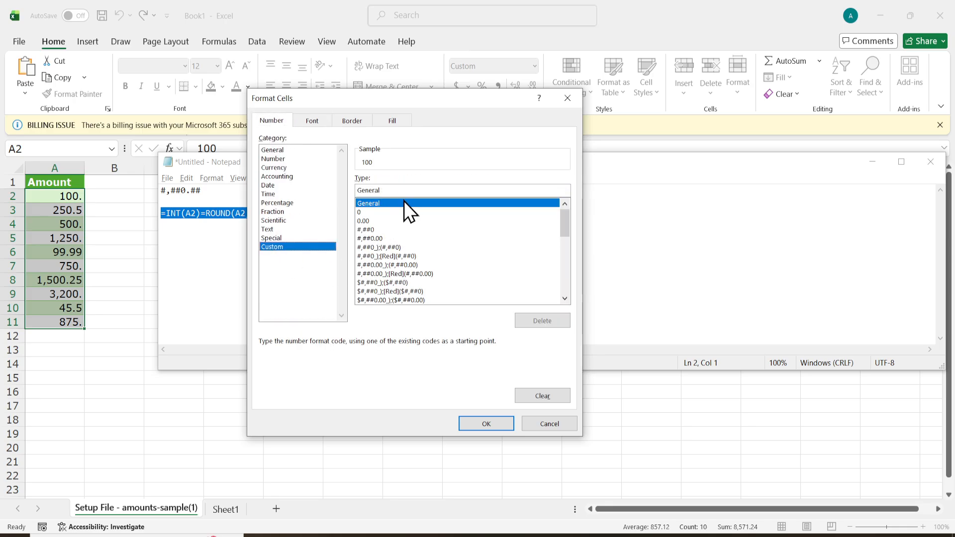
pyautogui.moveTo(380, 190); pyautogui.dragTo(345, 189)
pyautogui.press('BackSpace')
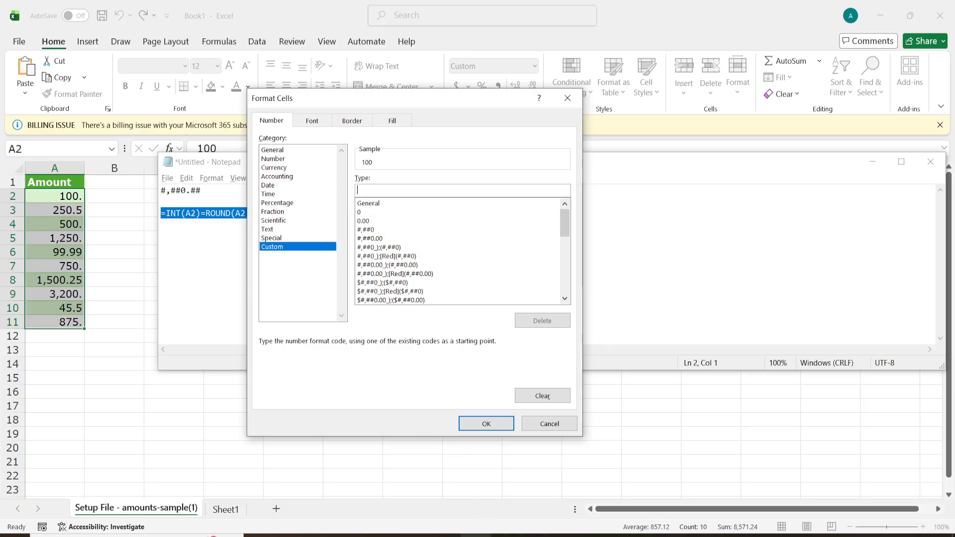
# Copy the code #,##0.## from Notepad into the rule's custom number format.
pyautogui.click(477, 535)
pyautogui.click(345, 221)
pyautogui.moveTo(323, 194); pyautogui.dragTo(93, 188)
pyautogui.hotkey('ctrl', 'c')
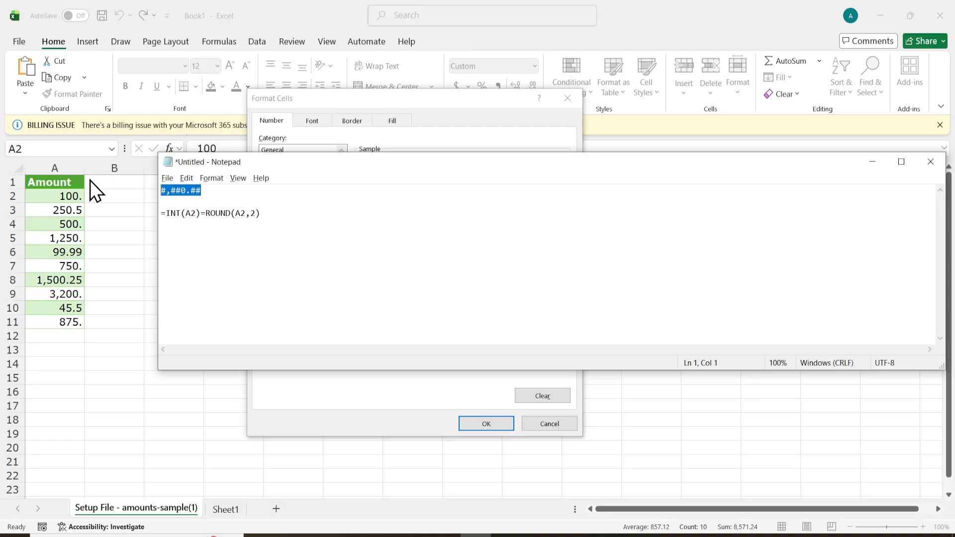
pyautogui.click(463, 132)
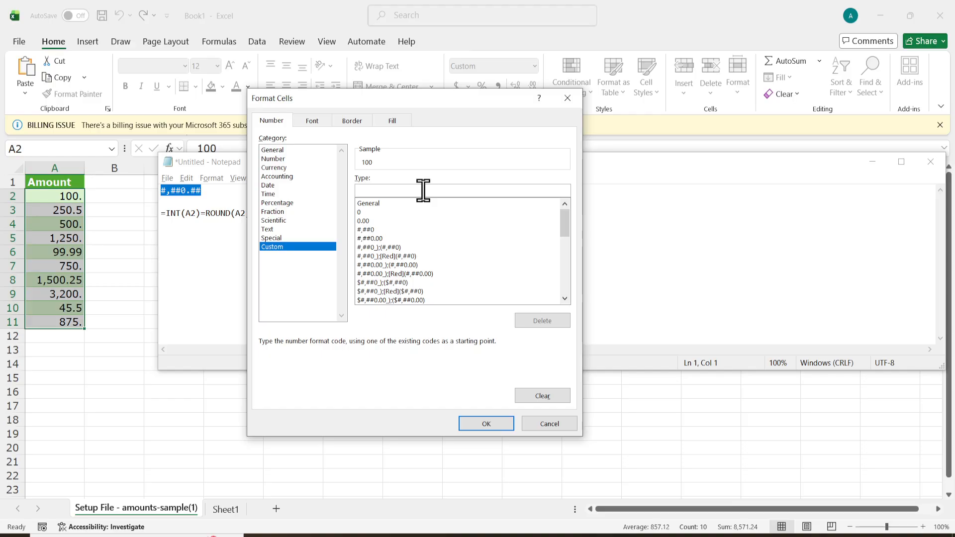
pyautogui.hotkey('ctrl', 'v')
# Shorten the rule's number format code to #,##0 and apply the conditional formatting rule.
pyautogui.press('BackSpace')
pyautogui.press('BackSpace')
pyautogui.press('BackSpace')
pyautogui.press('BackSpace')
pyautogui.write('0')
pyautogui.click(508, 422)
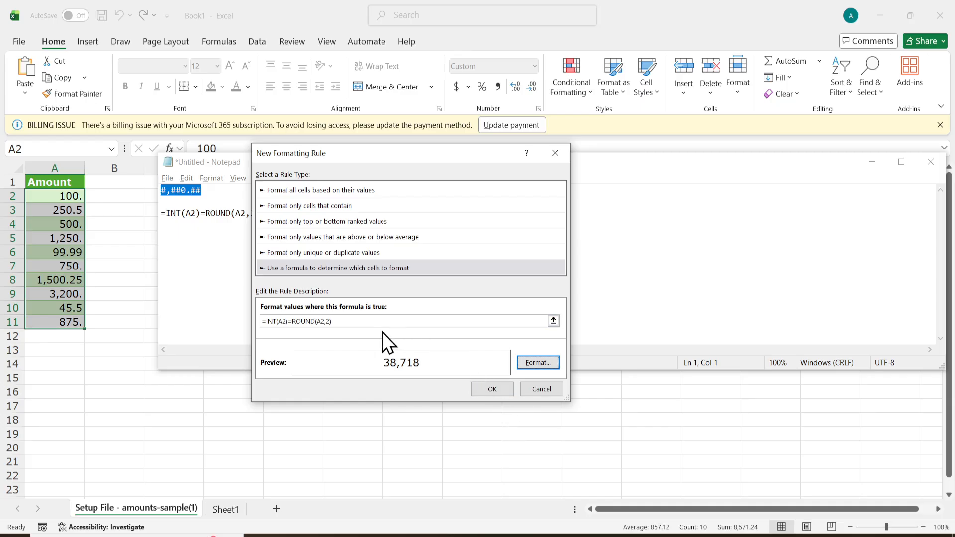
pyautogui.click(496, 387)
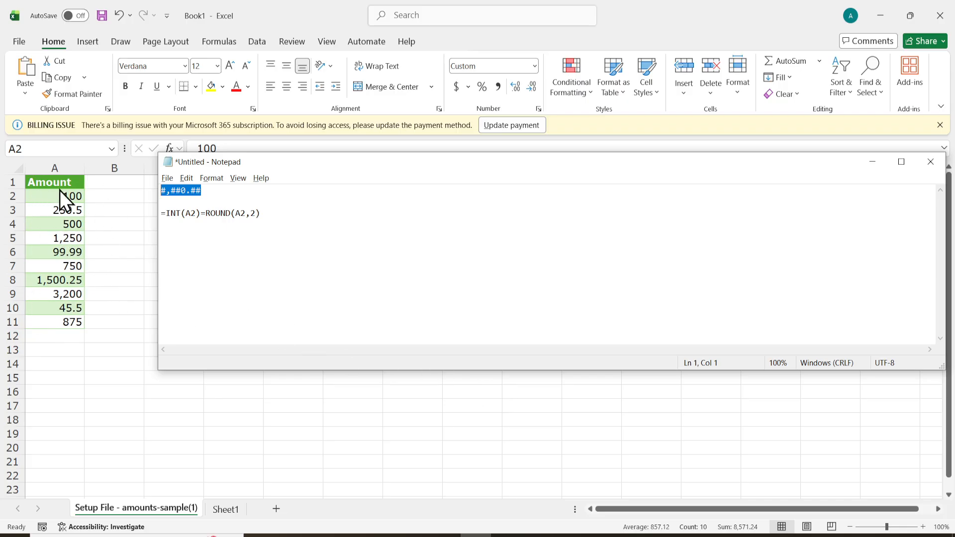
# Switch back to the Excel worksheet and check how the amounts in A2:A11 are displayed.
pyautogui.hotkey('alt', 'Tab')
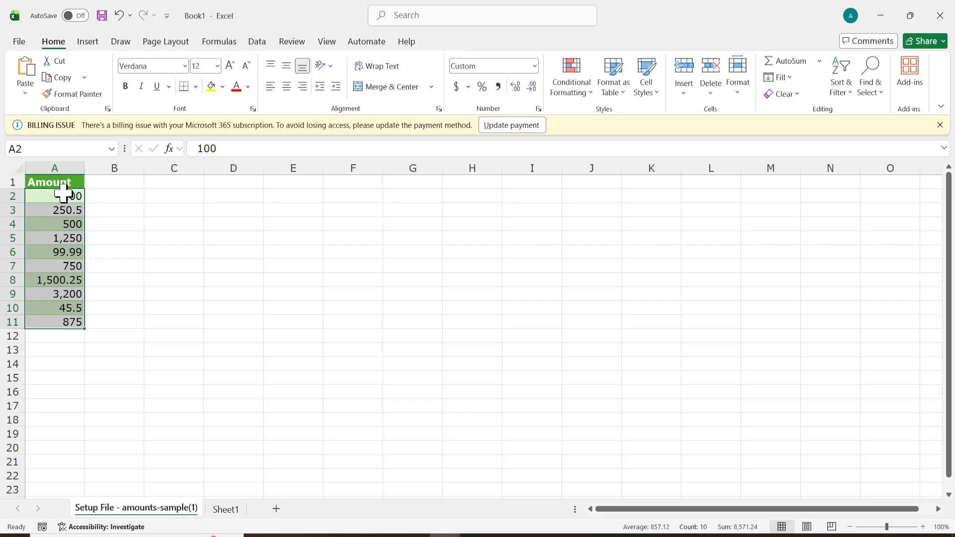
pyautogui.moveTo(70, 196); pyautogui.dragTo(69, 317)
pyautogui.click(145, 313)
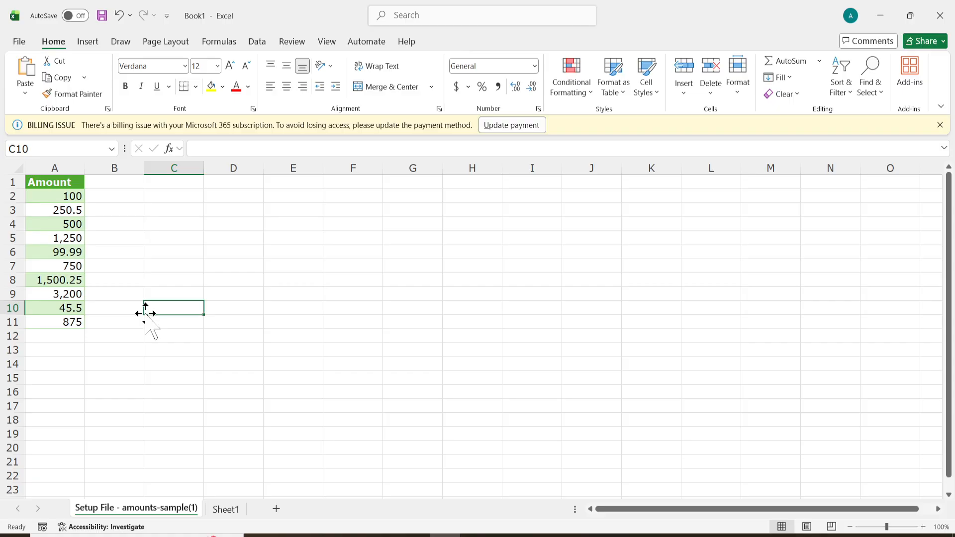
pyautogui.click(80, 280)
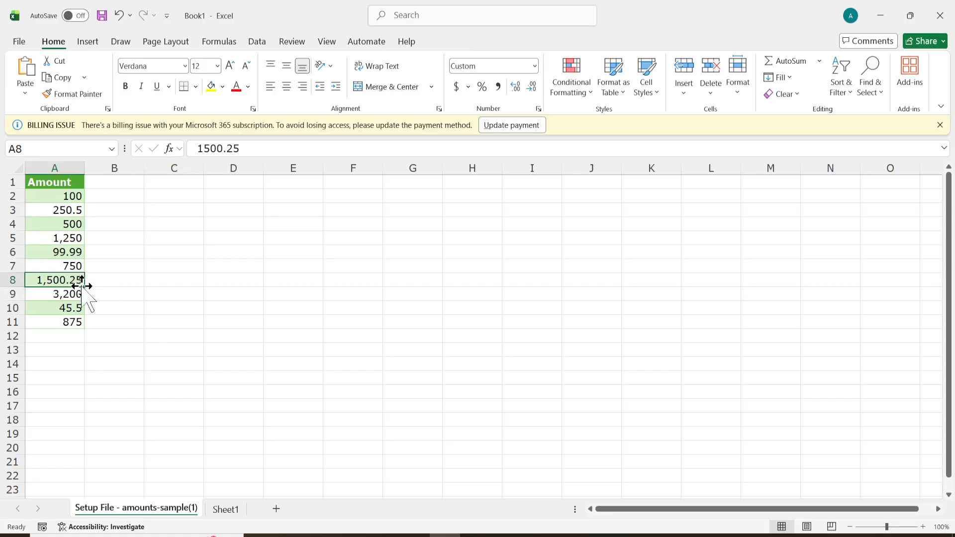
pyautogui.click(74, 311)
pyautogui.click(197, 352)
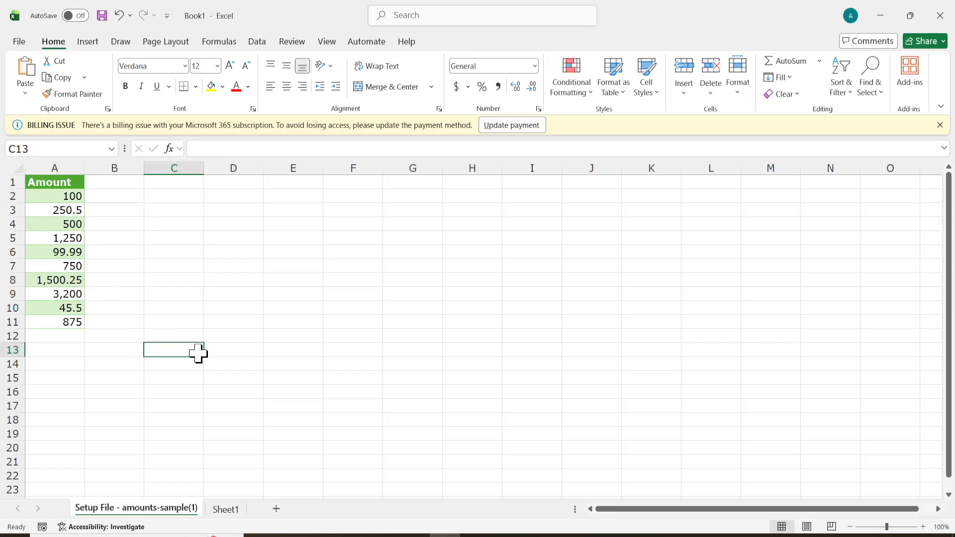